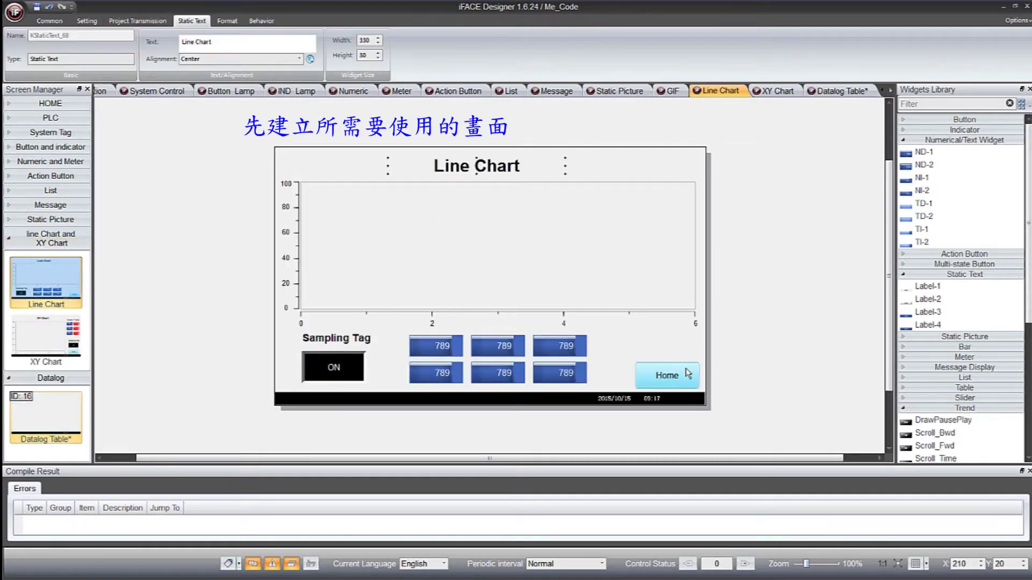
Step: Copy the title text and Home button from the Line Chart screen and paste them onto the Datalog Table screen
right_click(686, 371)
click(700, 392)
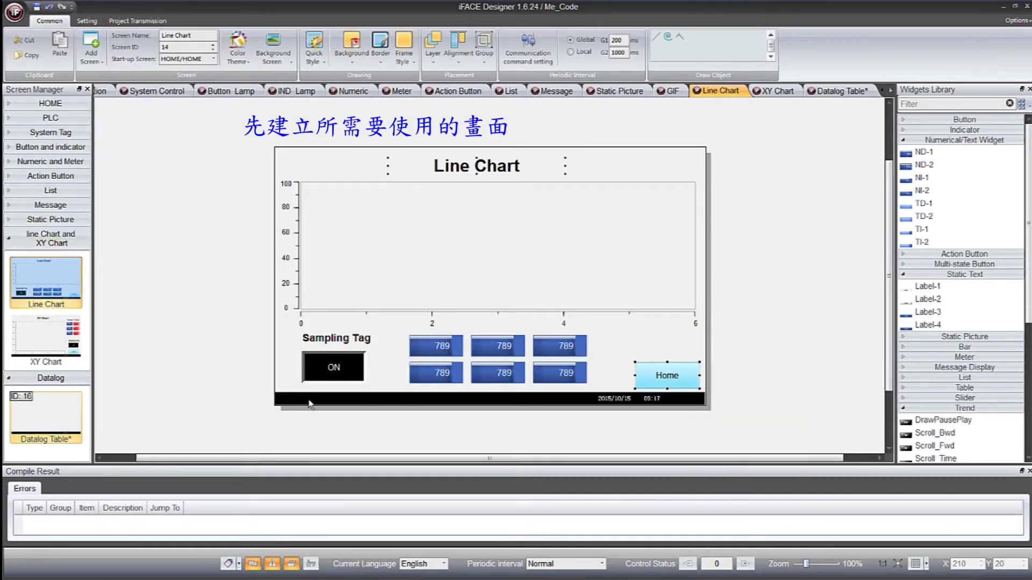
double_click(53, 414)
right_click(445, 189)
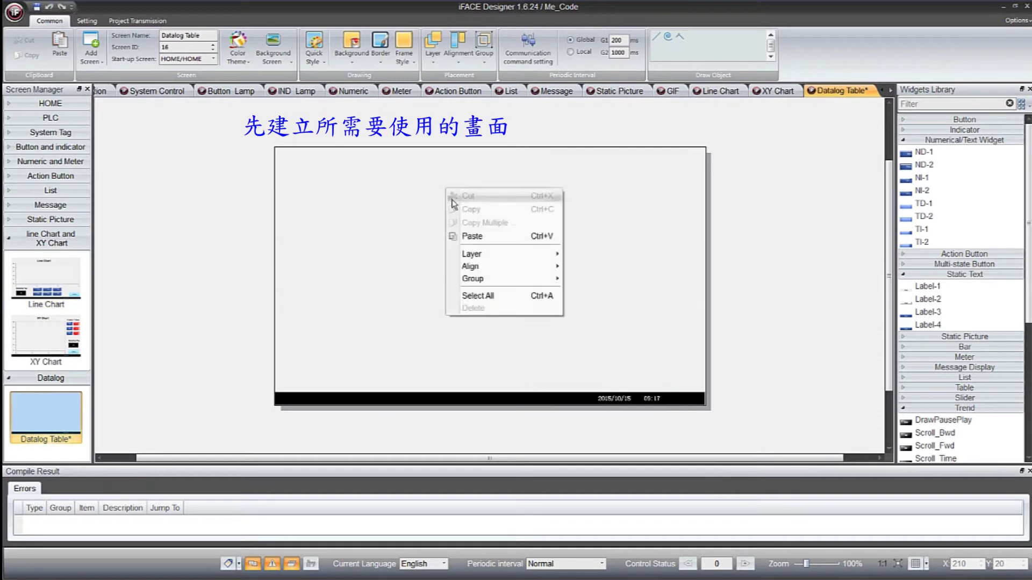
click(473, 235)
Step: Change the pasted title's text to "Datalog Table"
drag(537, 199, 481, 167)
click(481, 168)
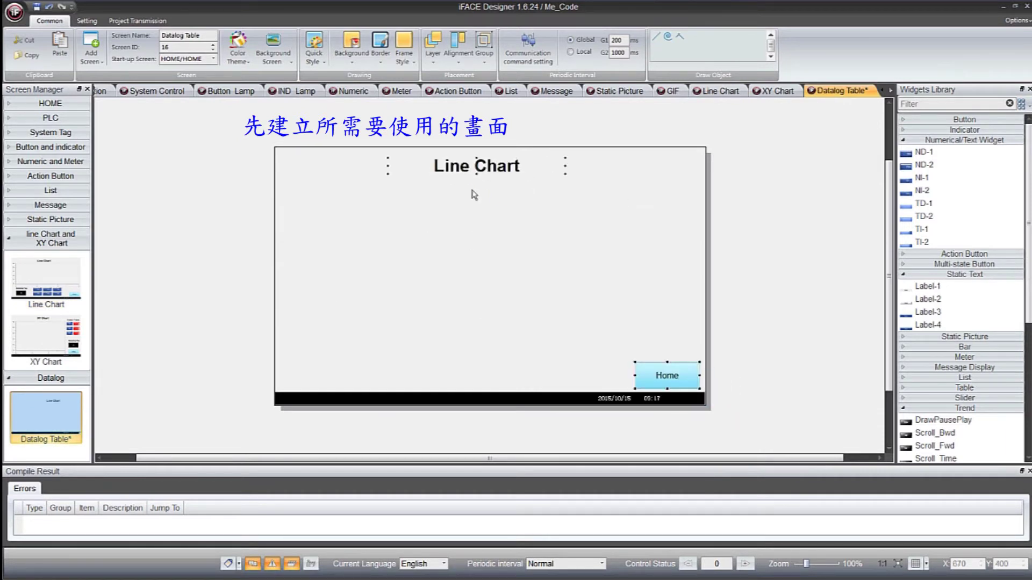
click(184, 41)
text(Data)
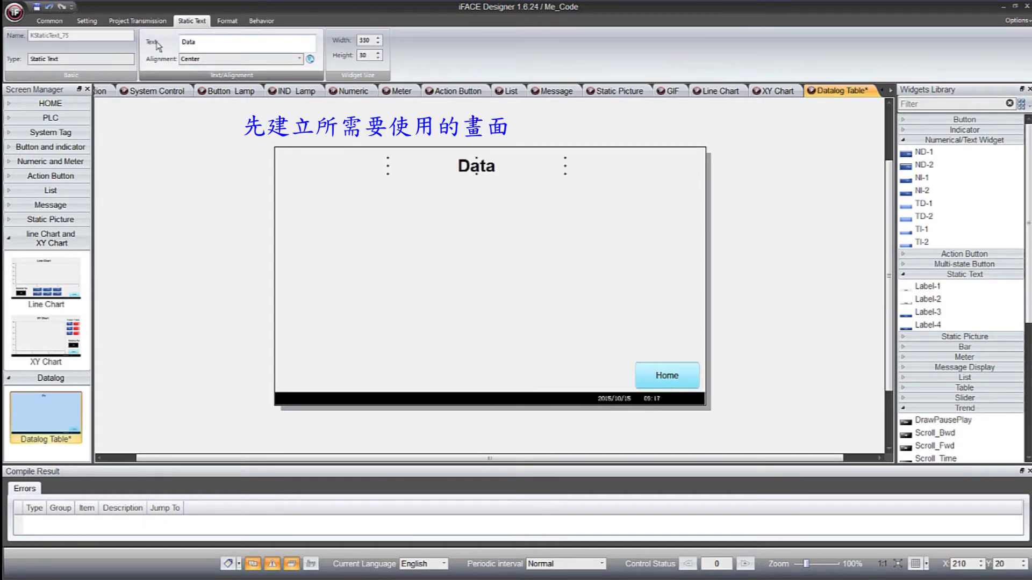
text(log Table)
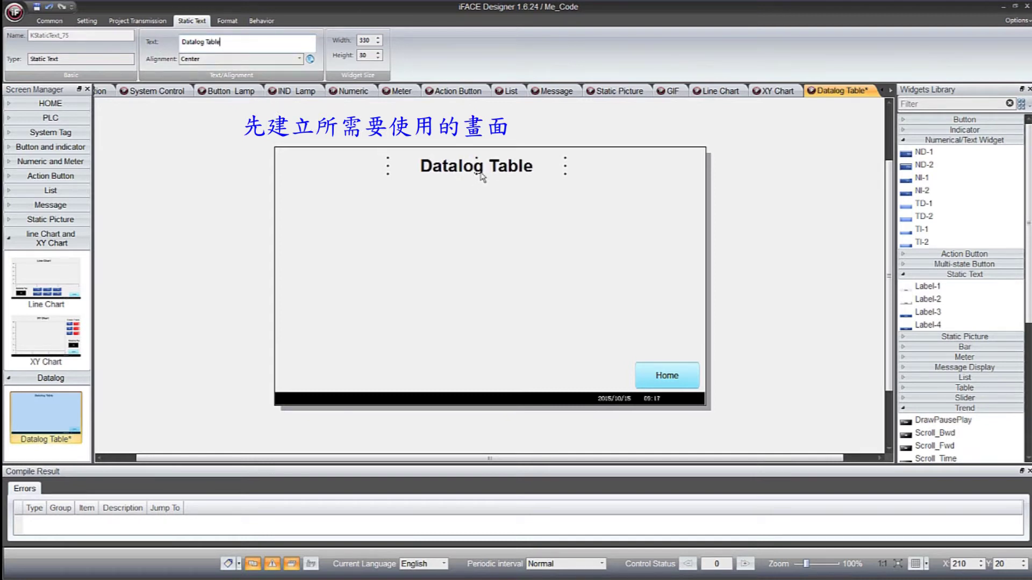
Step: Resize the Datalog Table title to 250 wide by 40 high and move it to X 280, Y 10
drag(477, 176, 476, 181)
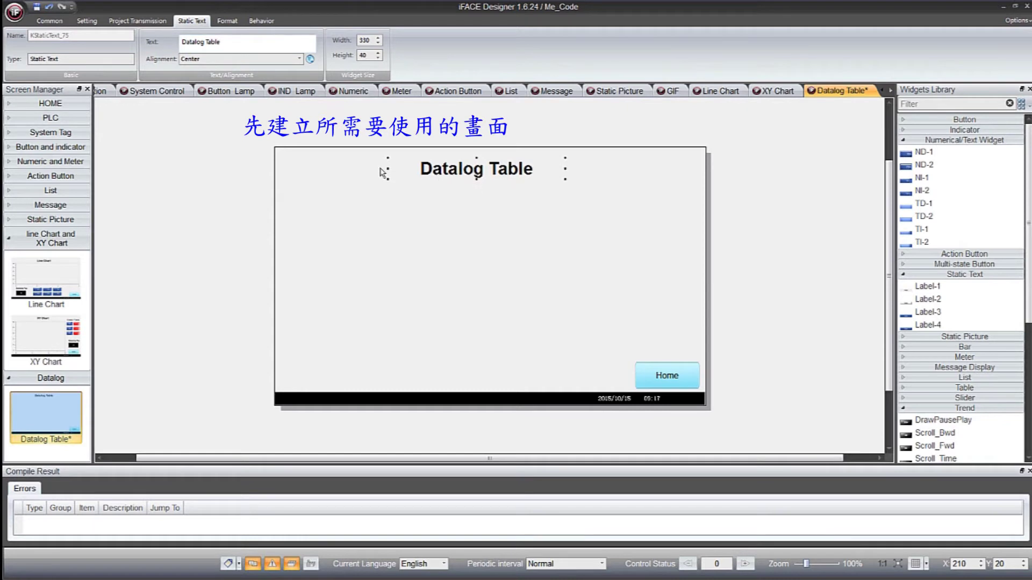
drag(387, 170, 470, 163)
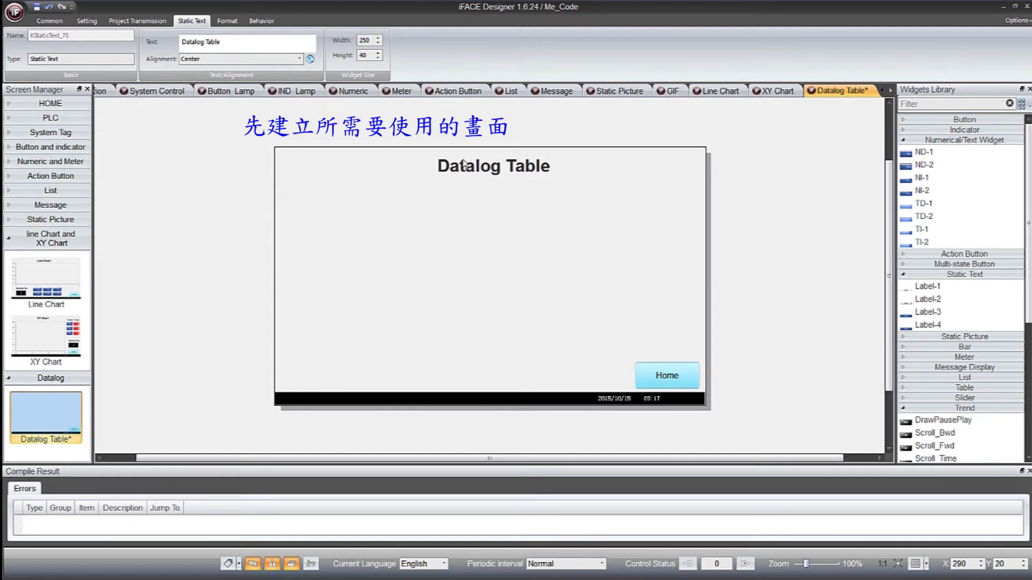
click(462, 223)
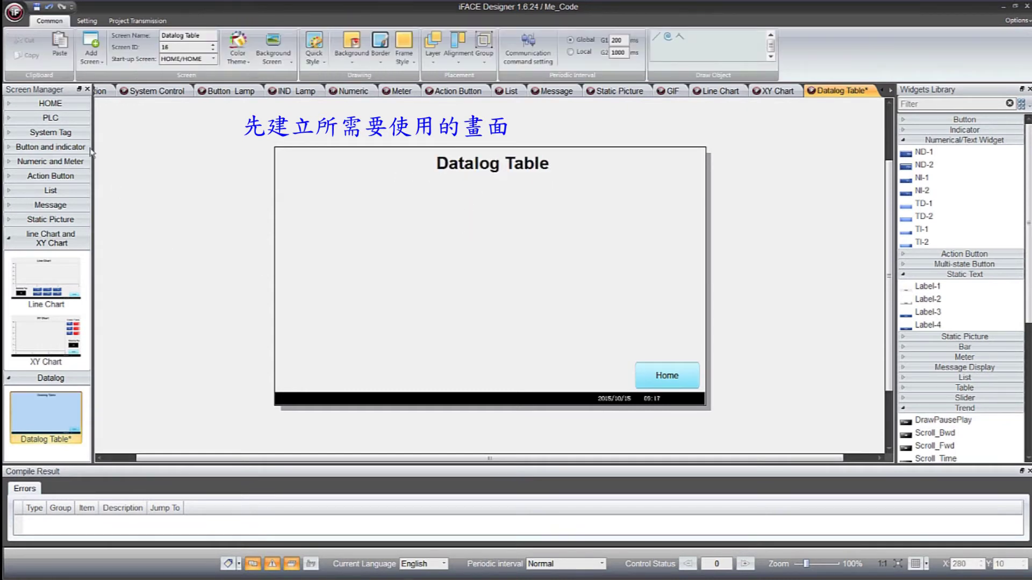
Step: On the HOME screen, duplicate the List button into a new third column at X 450, Y 30
click(54, 237)
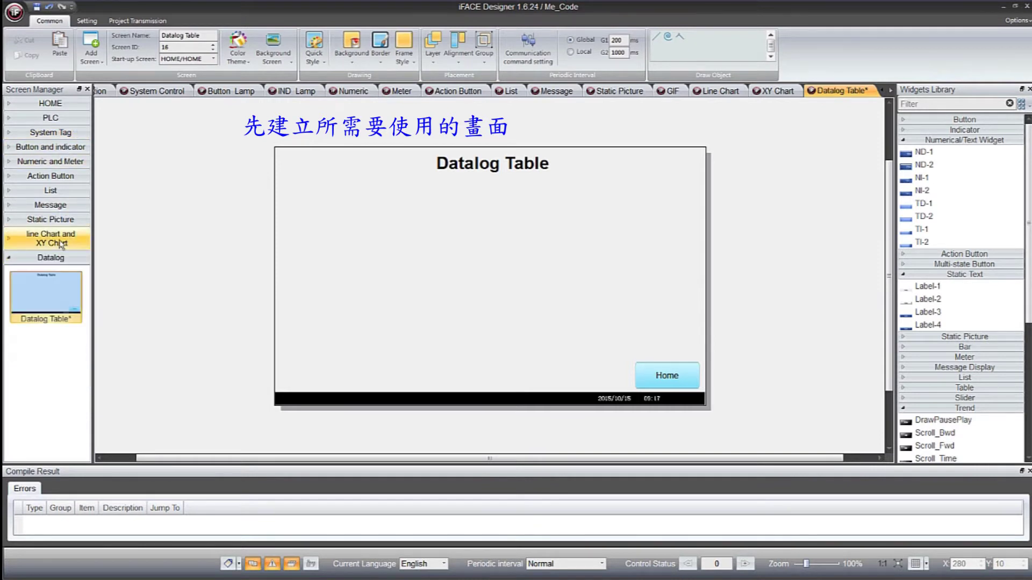
click(54, 104)
double_click(60, 134)
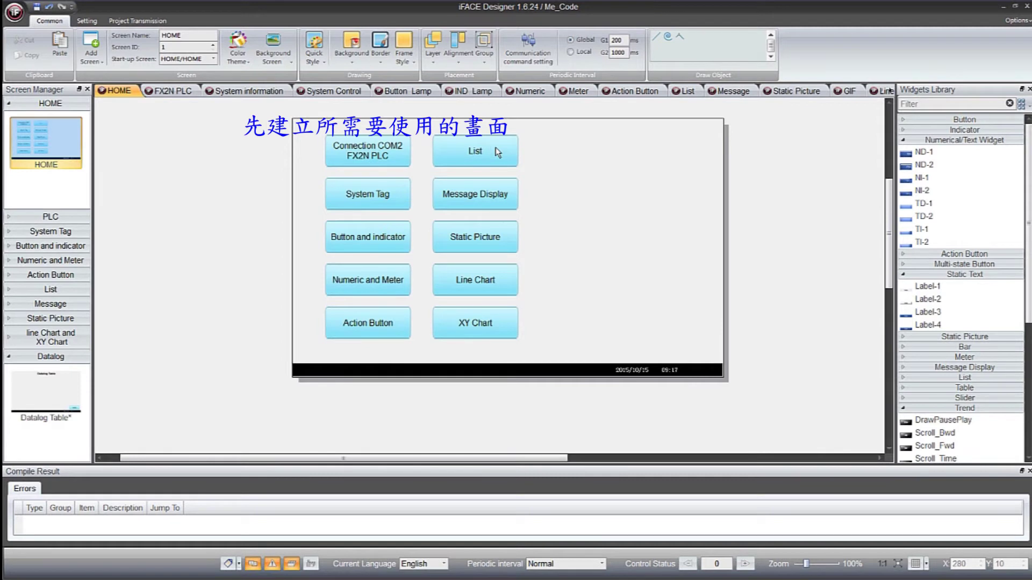
drag(498, 153, 598, 147)
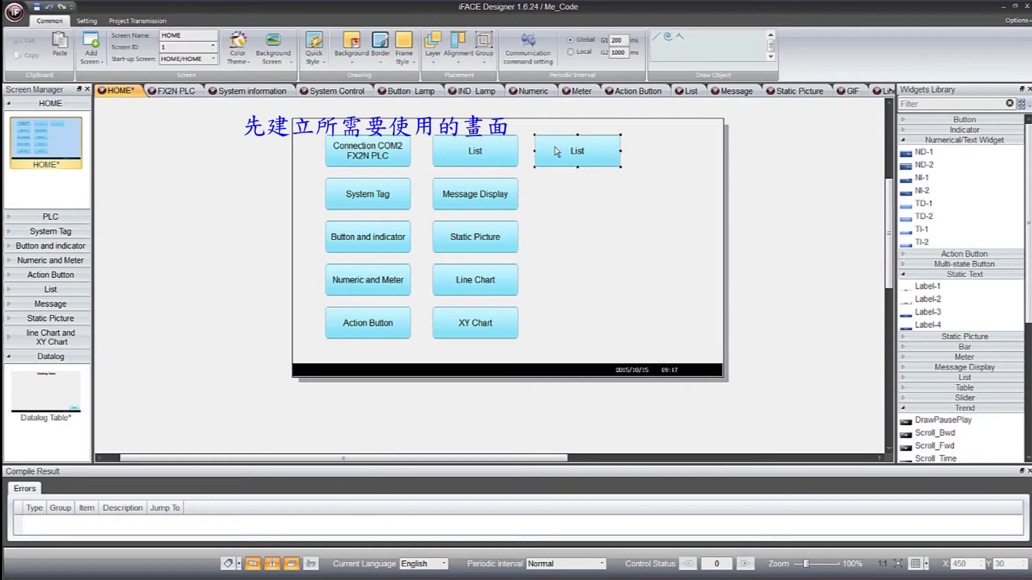
Step: Change the duplicated button's Release-state text to "Datalog Table"
key(BackSpace)
key(BackSpace)
key(BackSpace)
key(BackSpace)
text(Datalog Table)
Step: Copy the Release-state text and use it to replace the same button's Press-state text with "Datalog Table"
key(ctrl+a)
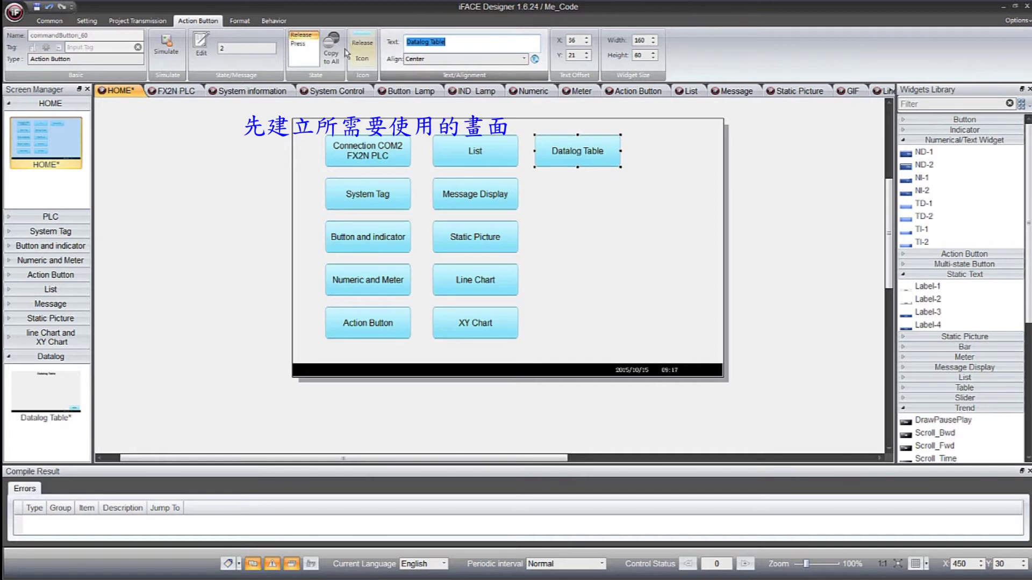
click(299, 44)
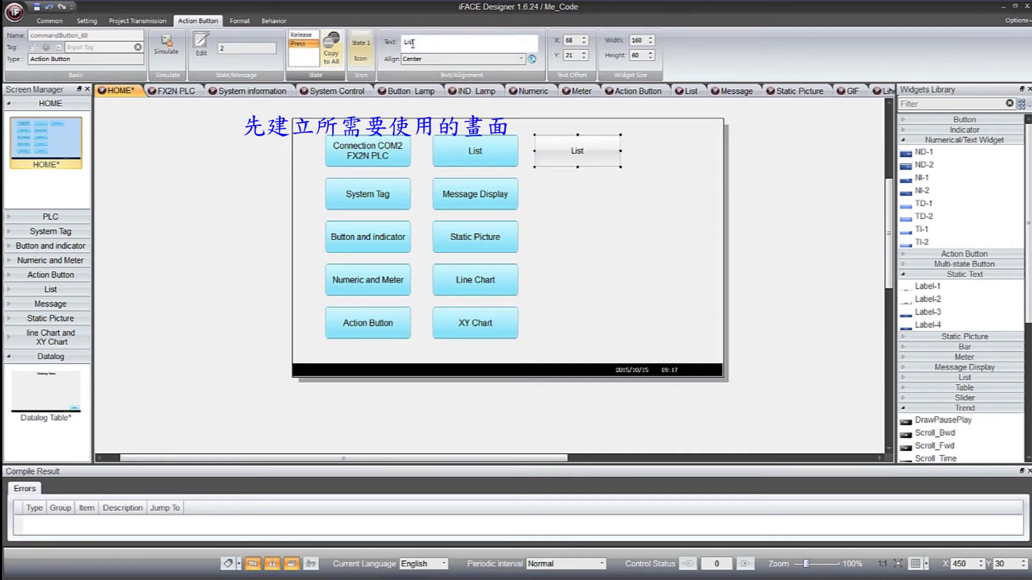
click(431, 44)
key(BackSpace)
key(BackSpace)
key(BackSpace)
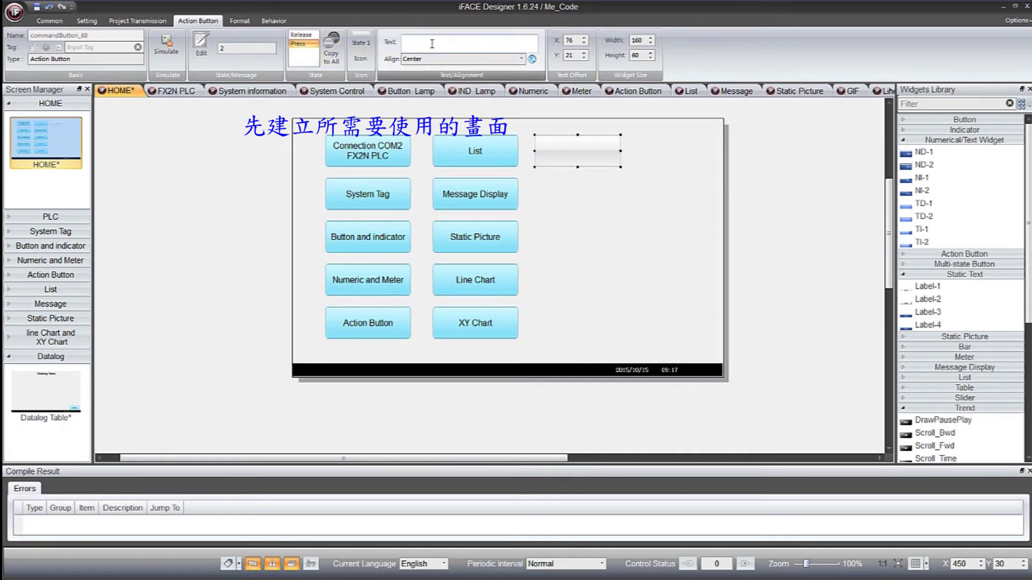
key(ctrl+v)
Step: Set the new HOME button's Change Screen action to target the Datalog/Datalog Table screen
click(273, 20)
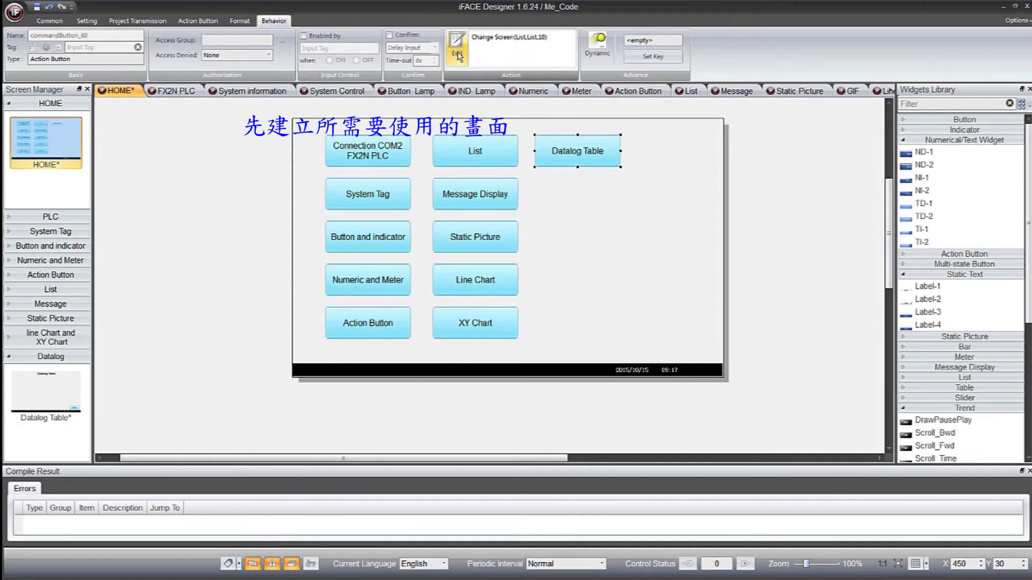
click(457, 53)
click(672, 205)
click(696, 207)
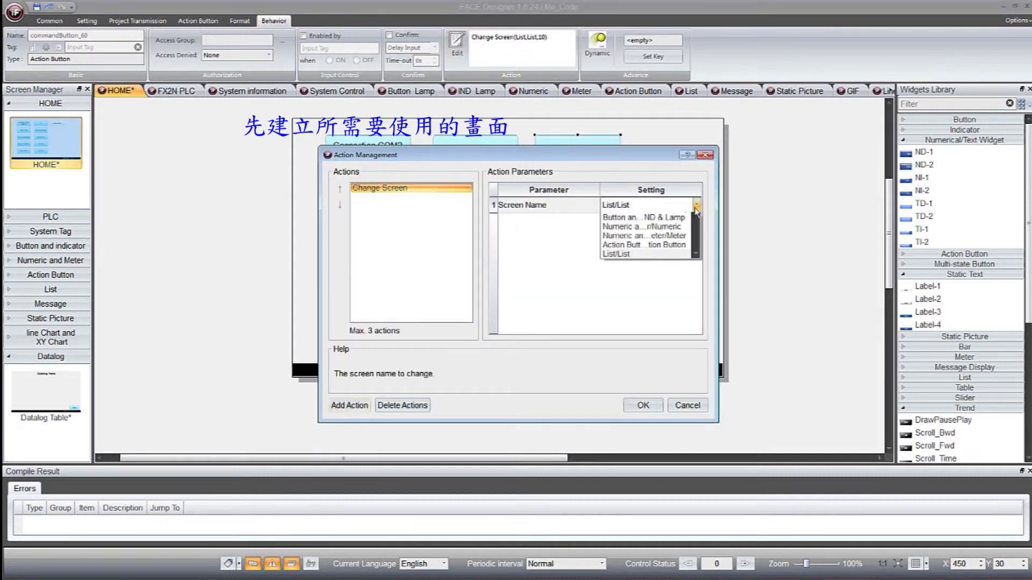
scroll(671, 296, down, 1)
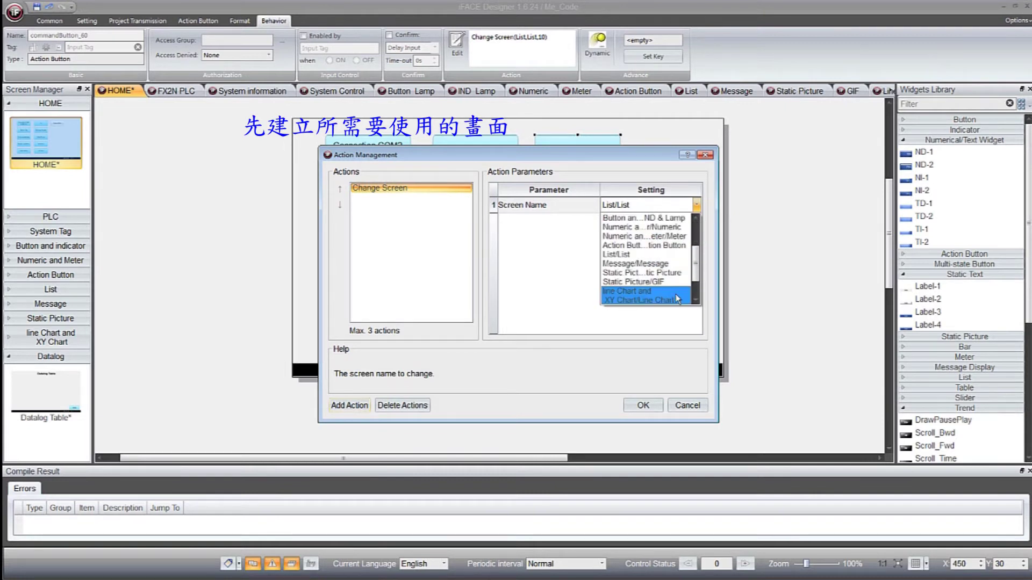
scroll(677, 300, down, 1)
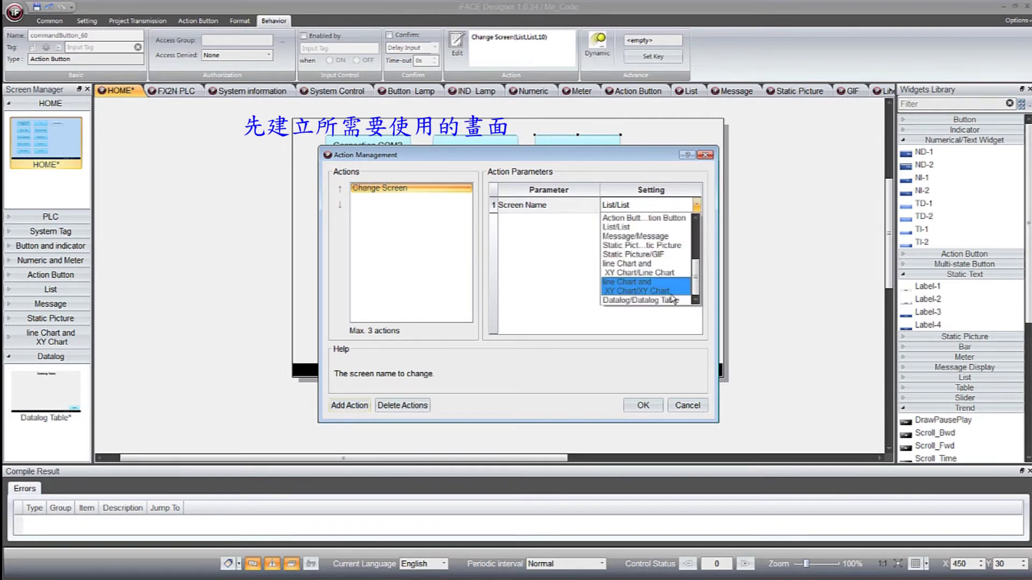
scroll(694, 293, up, 2)
scroll(692, 295, down, 2)
click(677, 301)
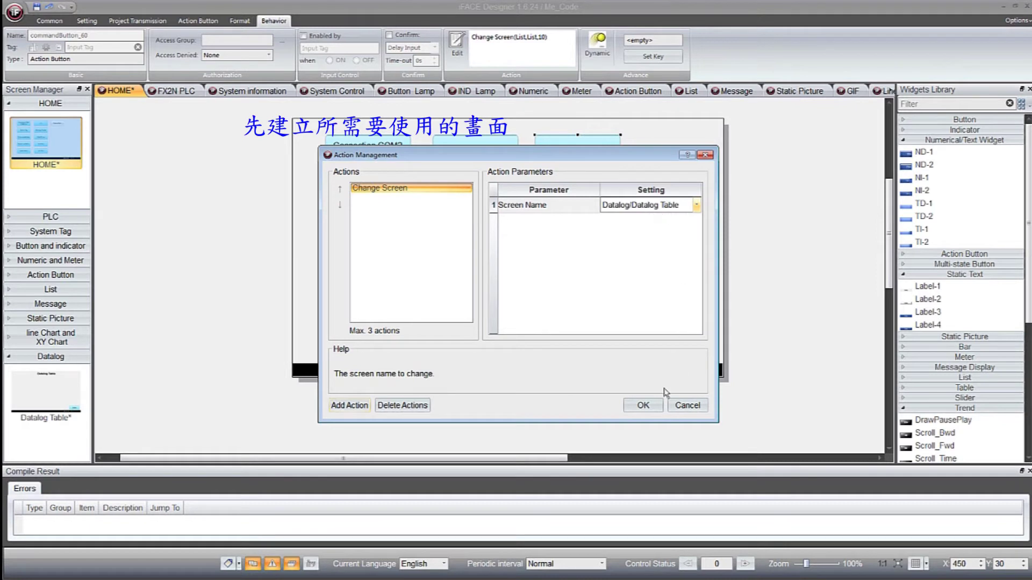
click(661, 406)
click(598, 235)
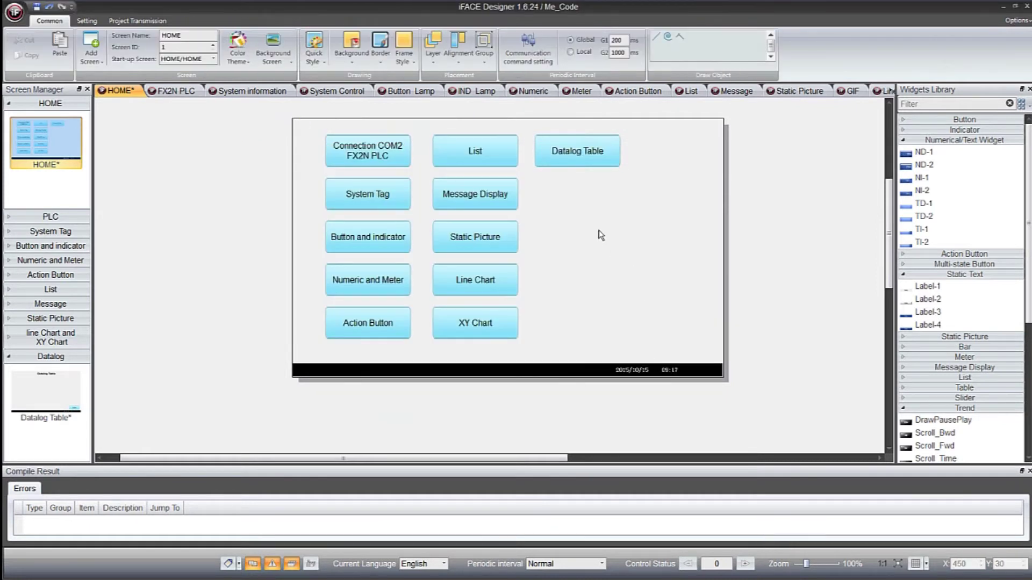
Step: Return to the Datalog Table screen and add three new tags to the project's tag settings
double_click(53, 394)
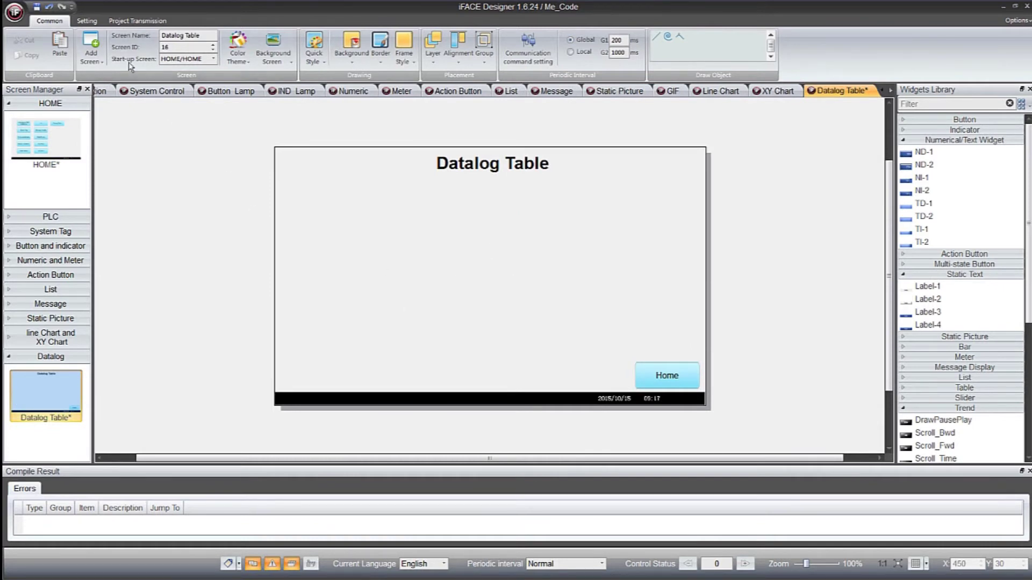
click(97, 21)
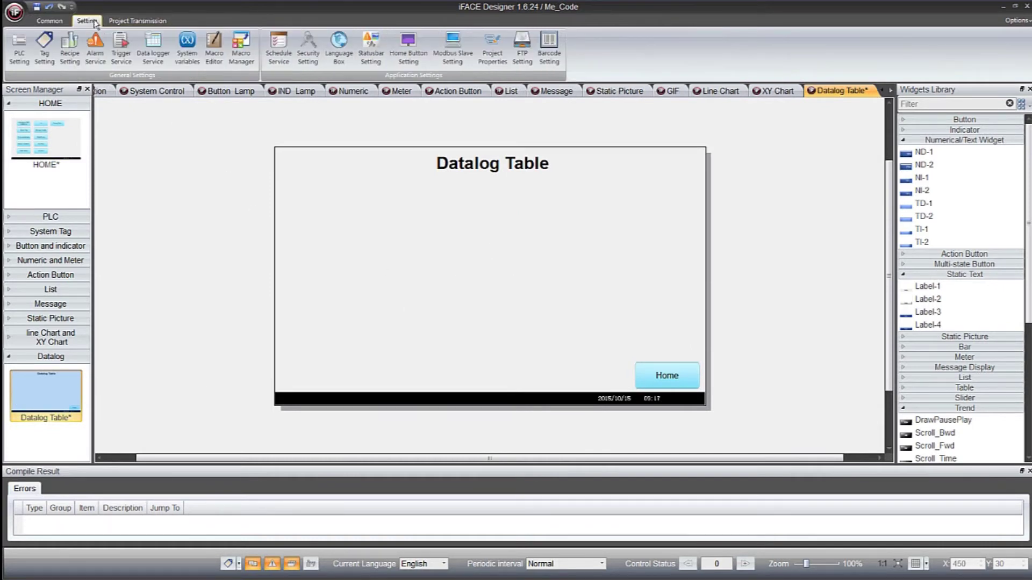
click(46, 54)
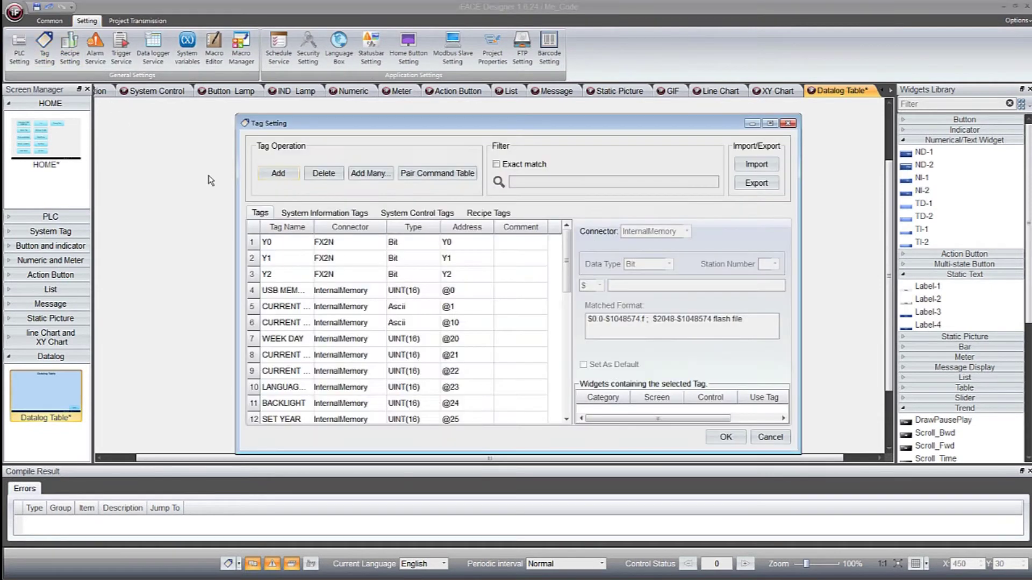
click(289, 176)
click(289, 174)
click(290, 174)
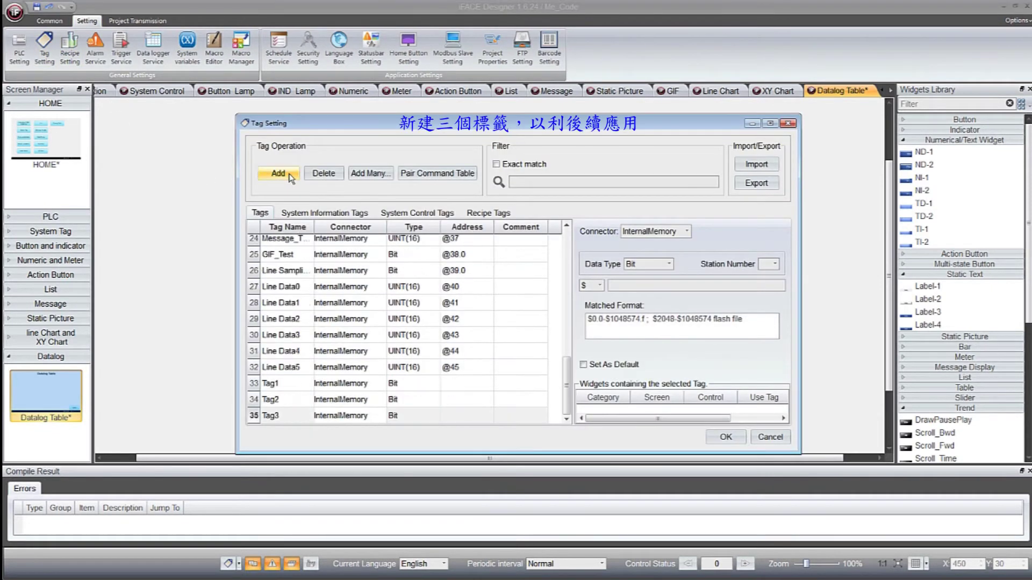
Step: Rename the three new tags Datalog0, Datalog1 and Datalog2
click(295, 384)
click(295, 385)
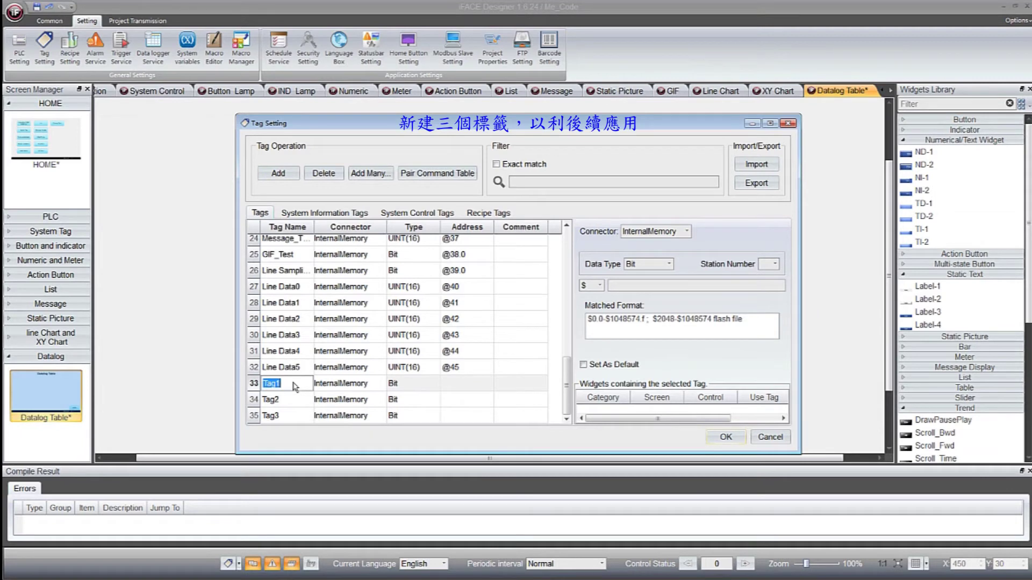
text(Datalog0)
click(292, 401)
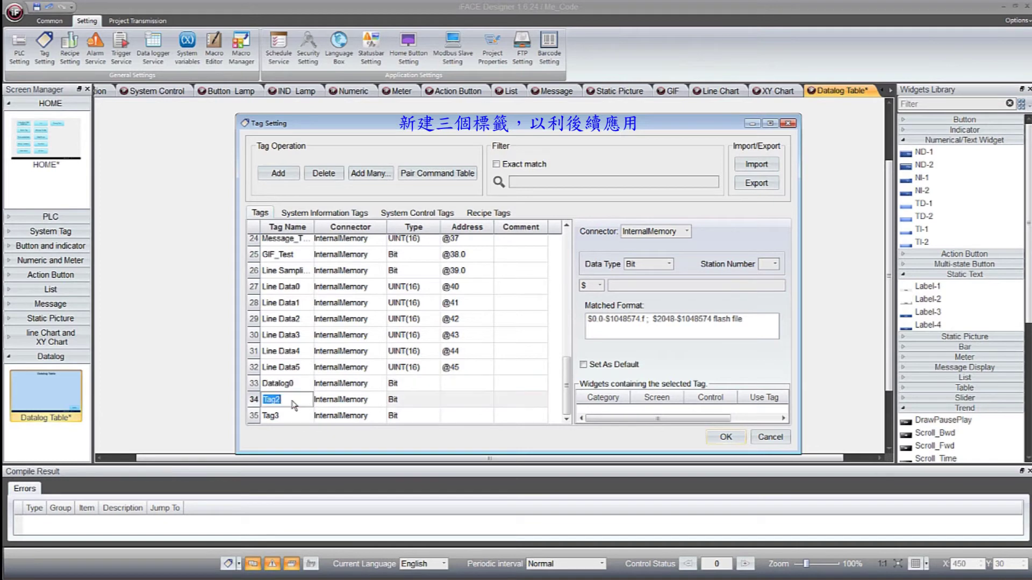
text(Datalog1)
click(288, 417)
text(Dat)
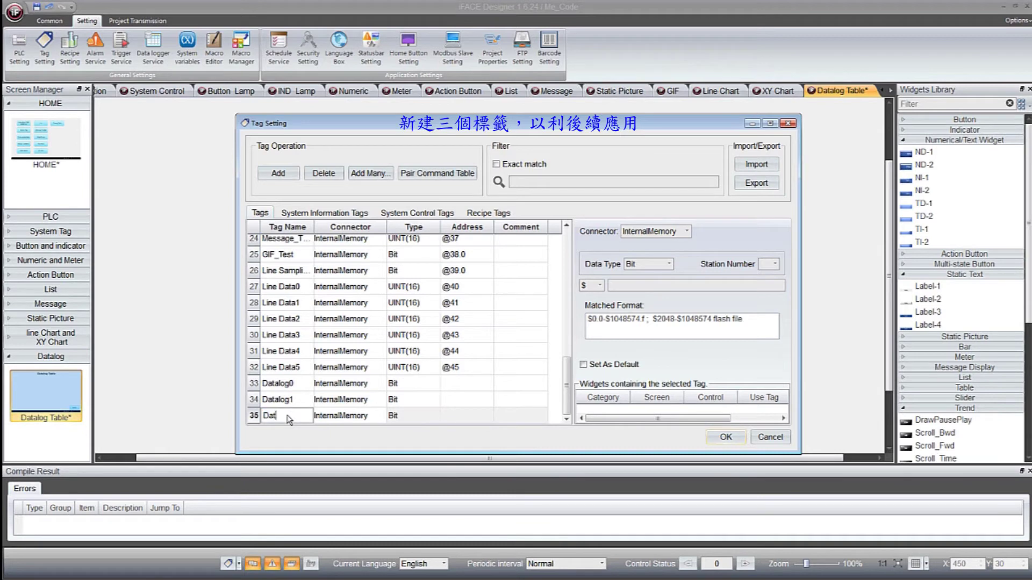
text(alog2)
Step: Set the data type of Datalog0, Datalog1 and Datalog2 to UINT(16)
click(414, 383)
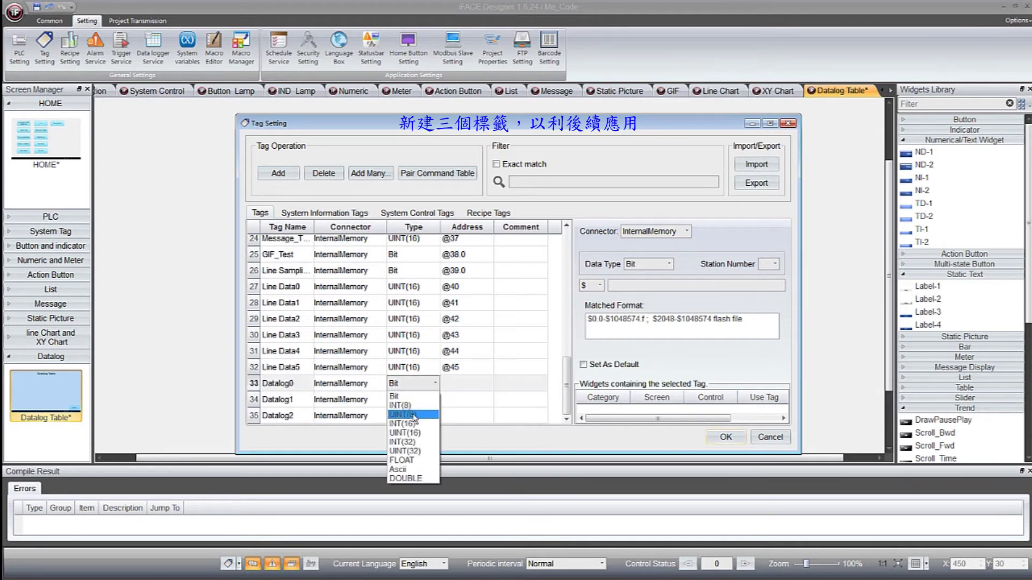
click(414, 432)
click(414, 399)
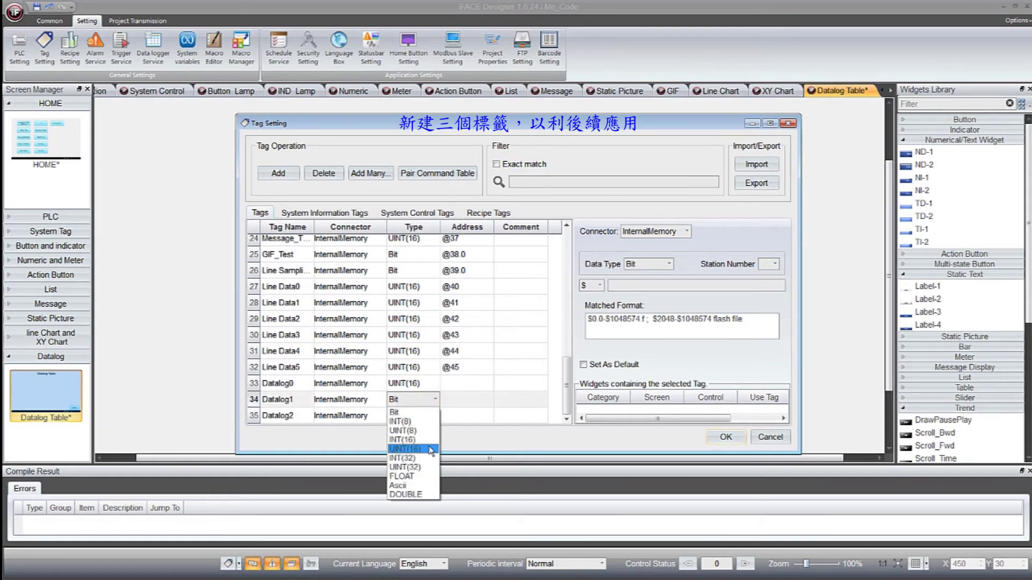
click(431, 453)
click(434, 415)
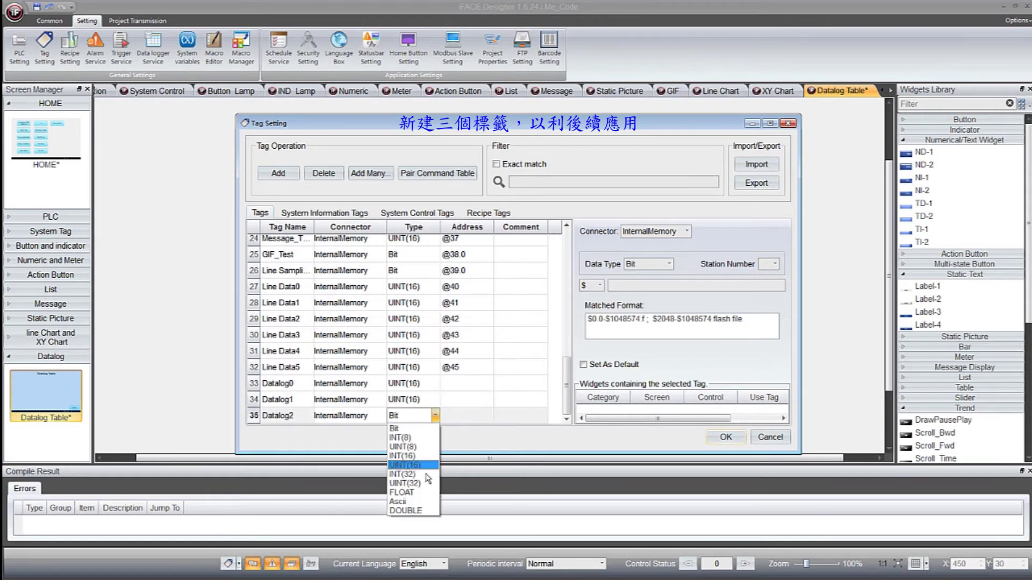
click(425, 465)
click(461, 383)
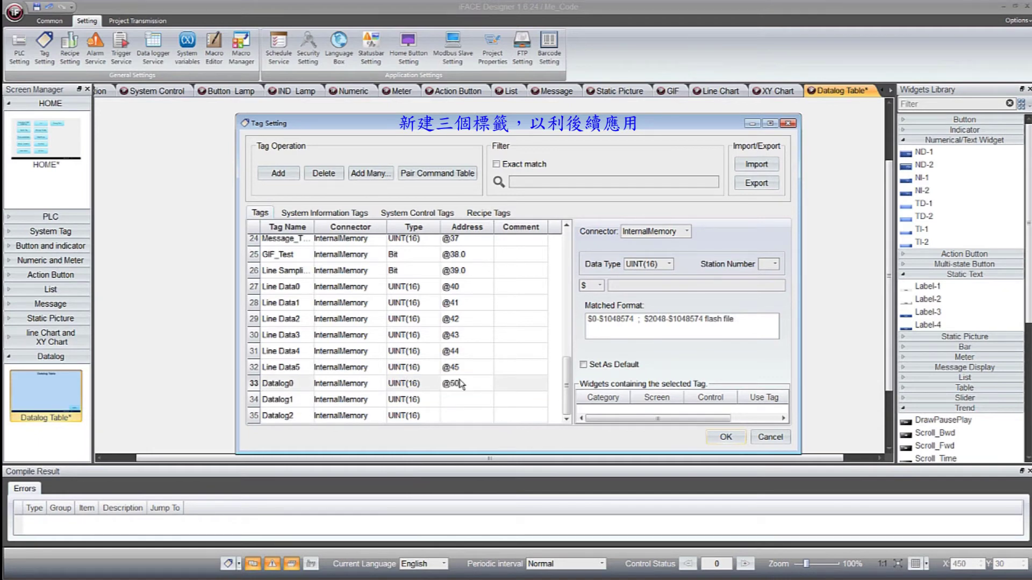
click(480, 399)
text(@51)
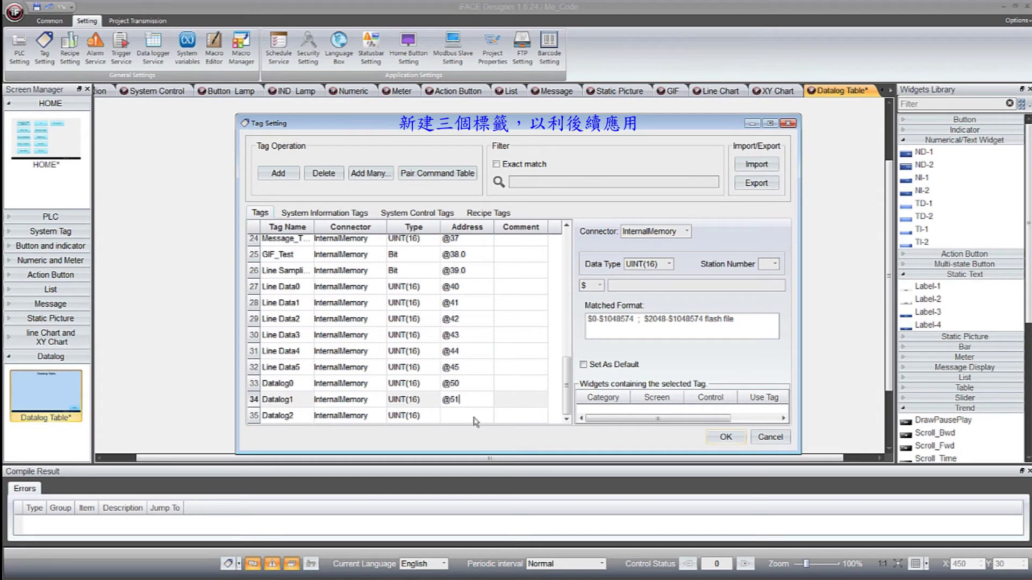
click(475, 421)
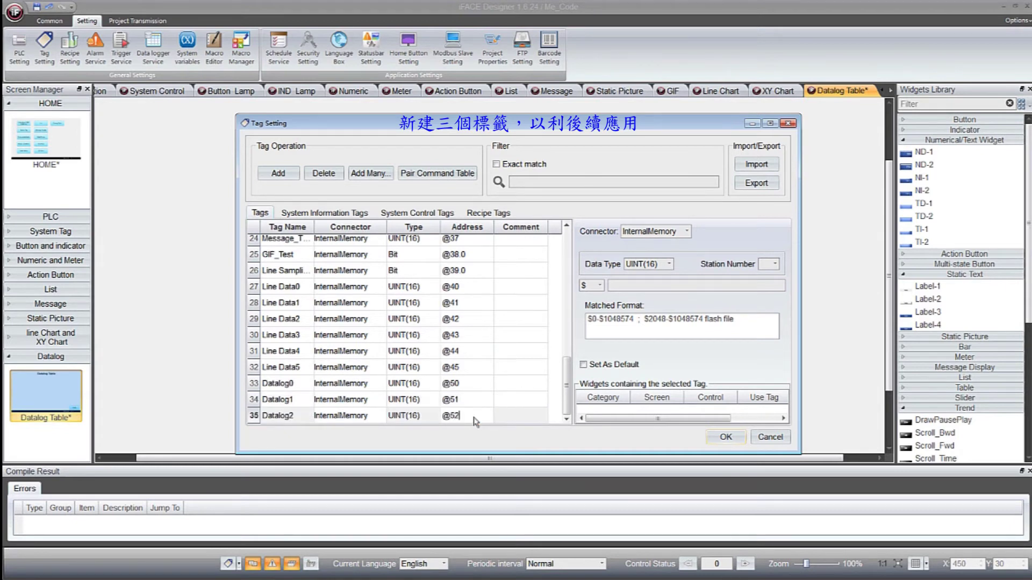
click(725, 436)
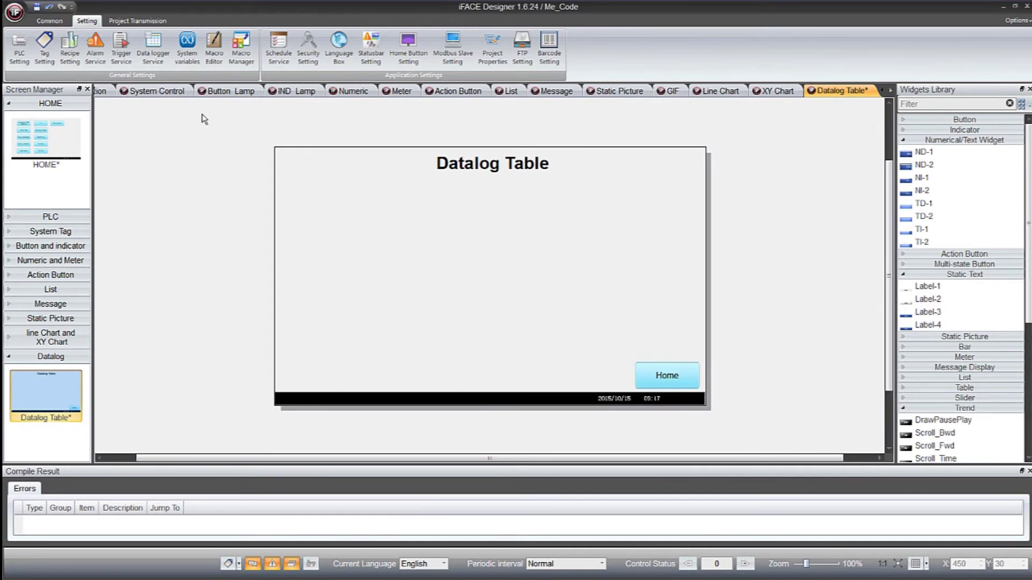
Step: Add a new data log in the data logger settings and give it three data elements
click(152, 48)
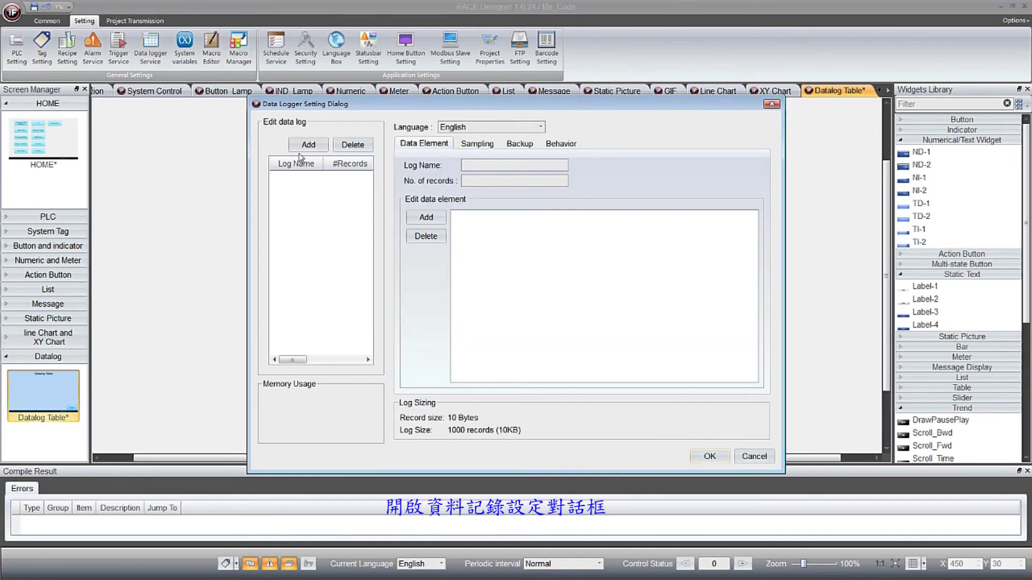
click(325, 150)
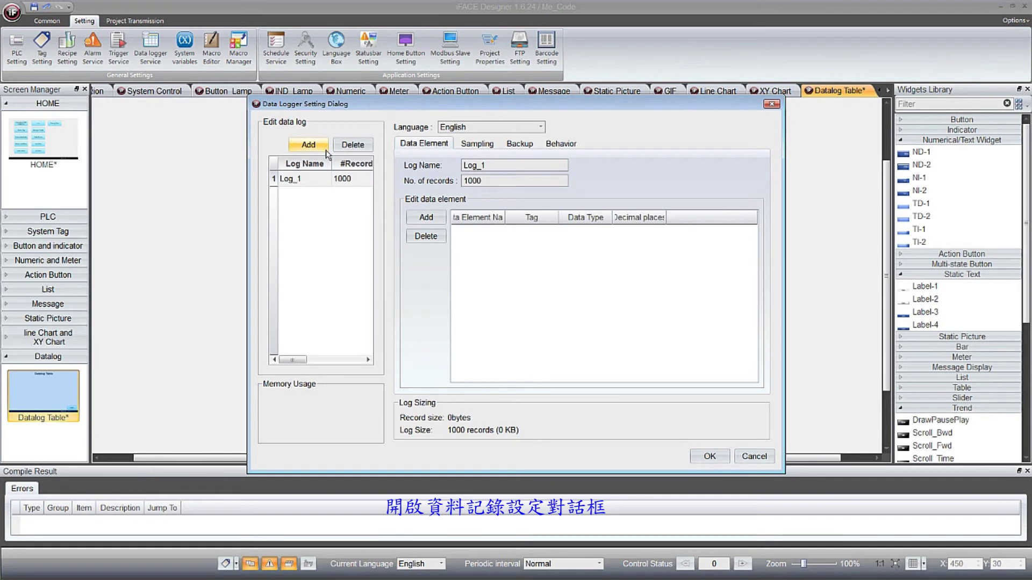
click(442, 218)
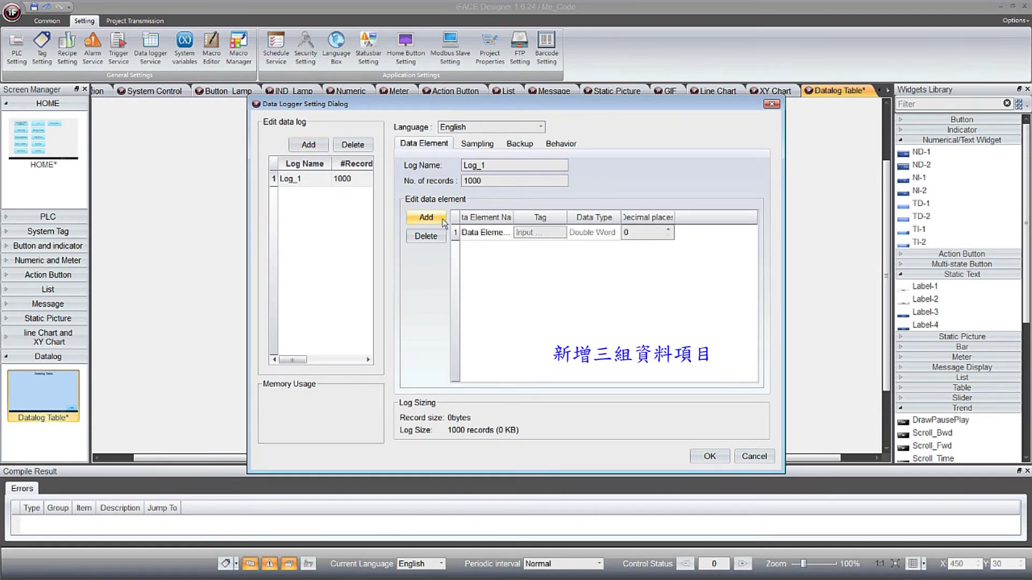
click(443, 220)
click(443, 219)
Step: Assign the tags Datalog0, Datalog1 and Datalog2 to the first, second and third data elements
click(539, 233)
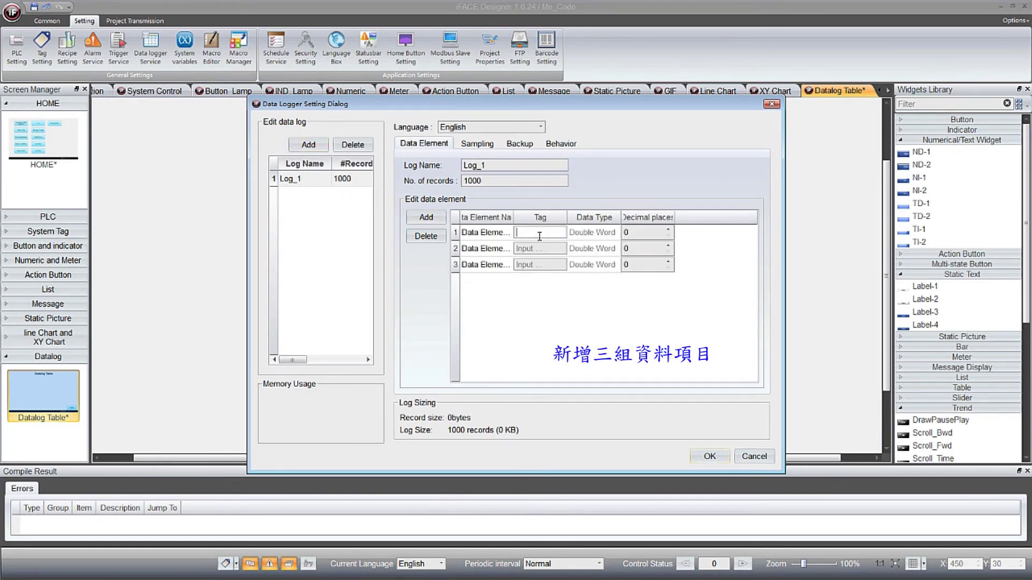
text(lo)
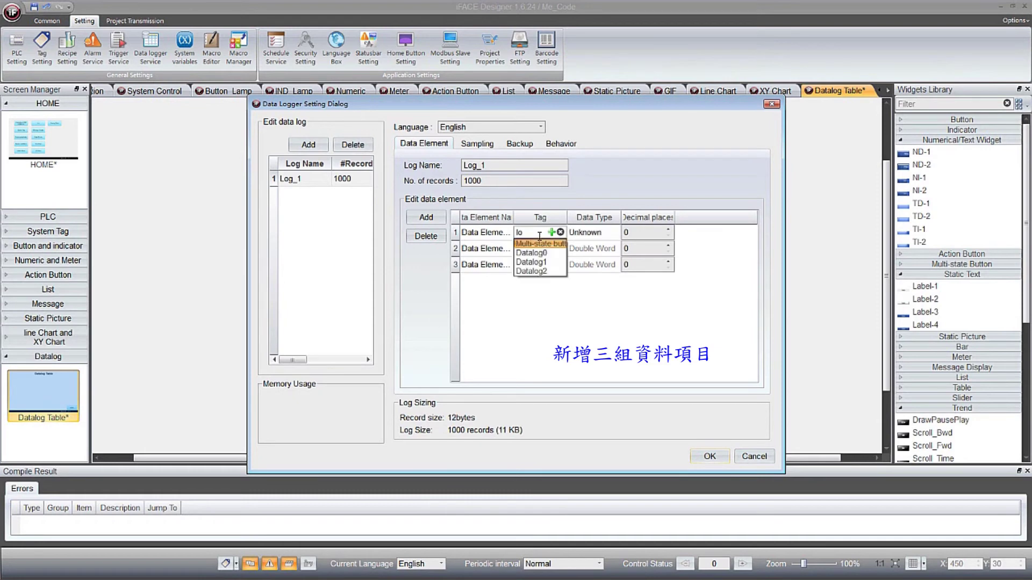
click(539, 254)
click(547, 250)
text(lo)
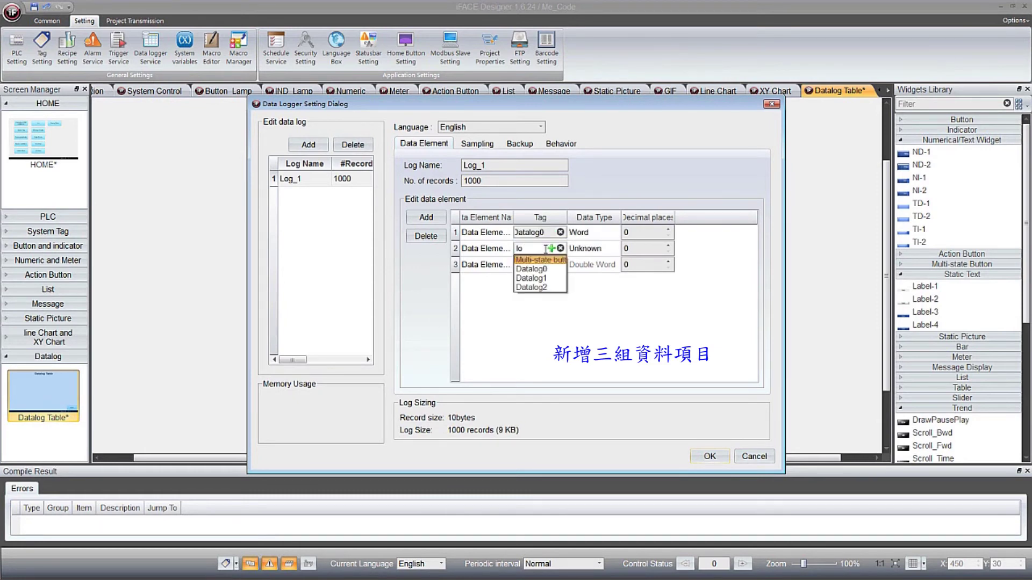
click(540, 279)
click(551, 266)
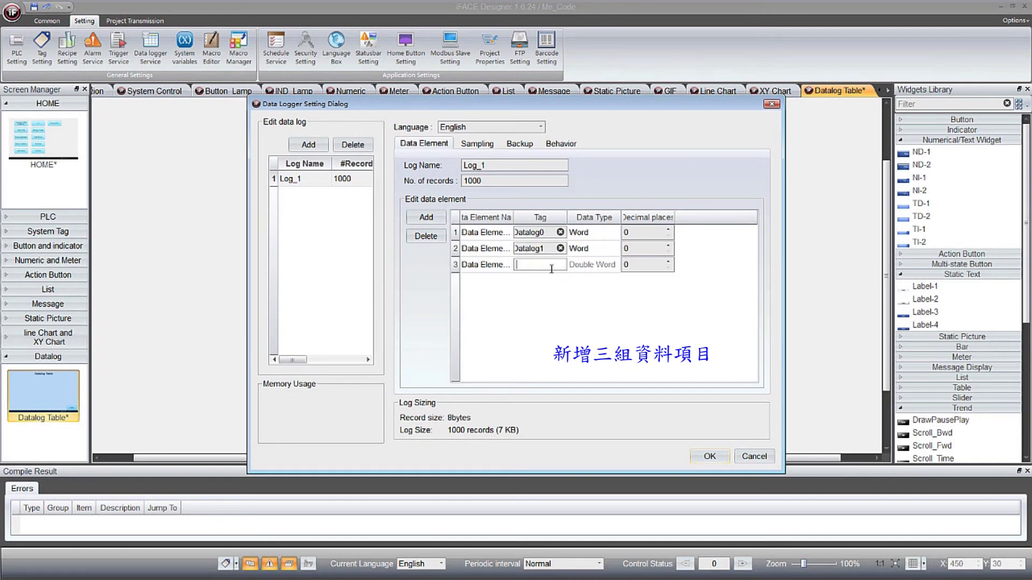
text(lo)
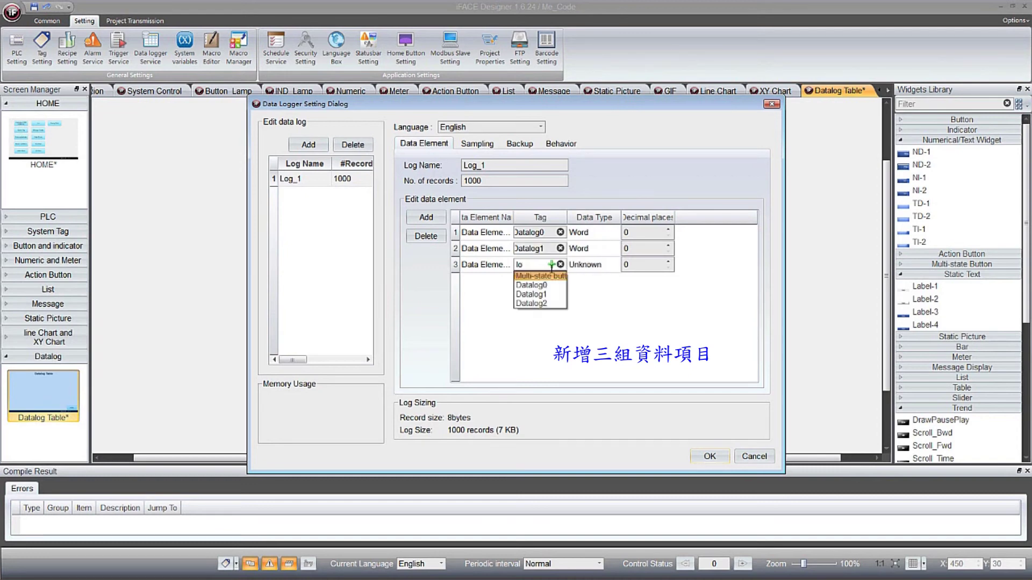
click(546, 302)
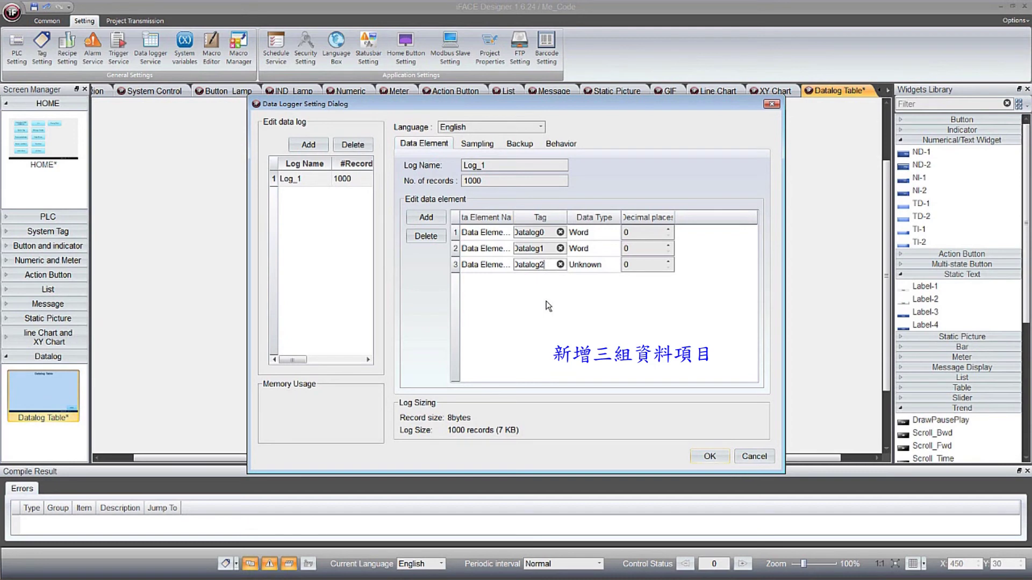
Step: Widen the data element name column and name the three elements Voltage, Electric current and Motor speed
drag(512, 220, 560, 221)
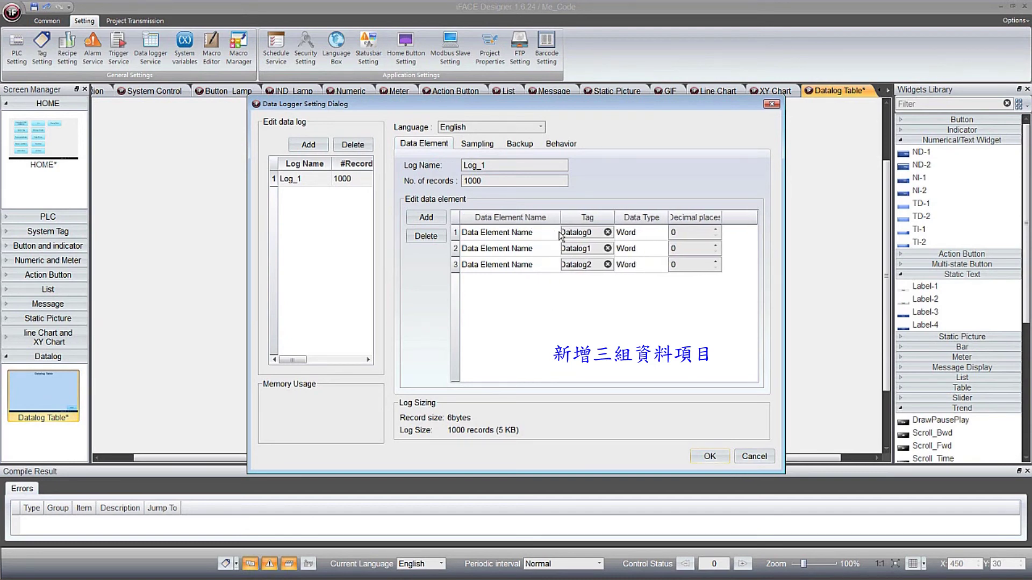
click(526, 235)
text(Voltage)
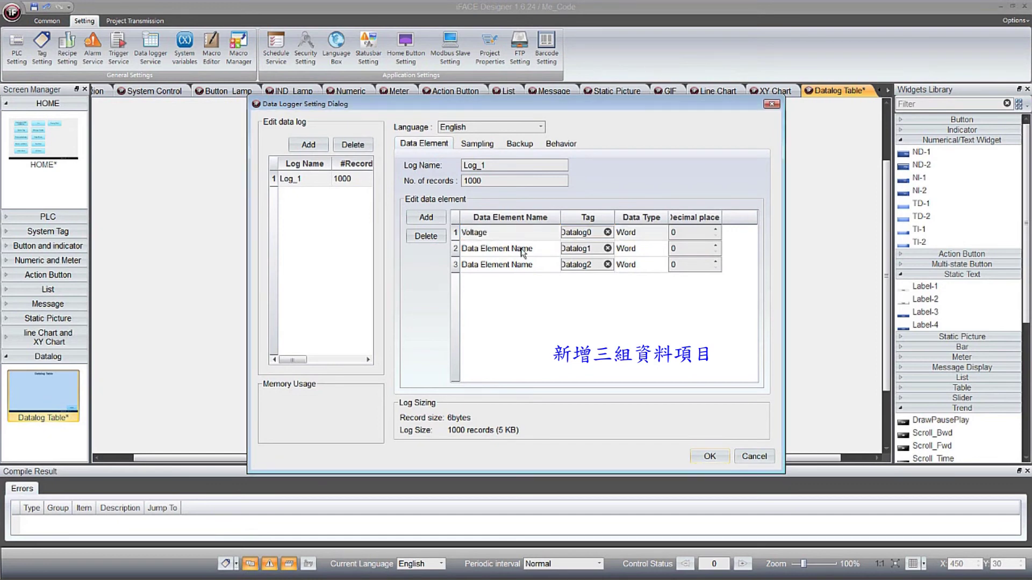
click(523, 251)
text(Electric current)
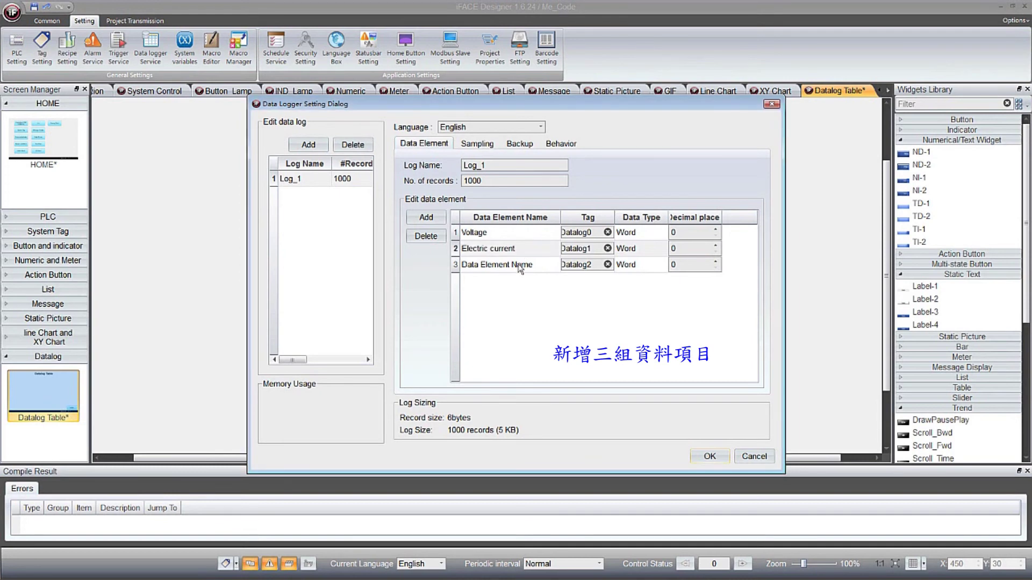
click(521, 267)
text(Motor speed)
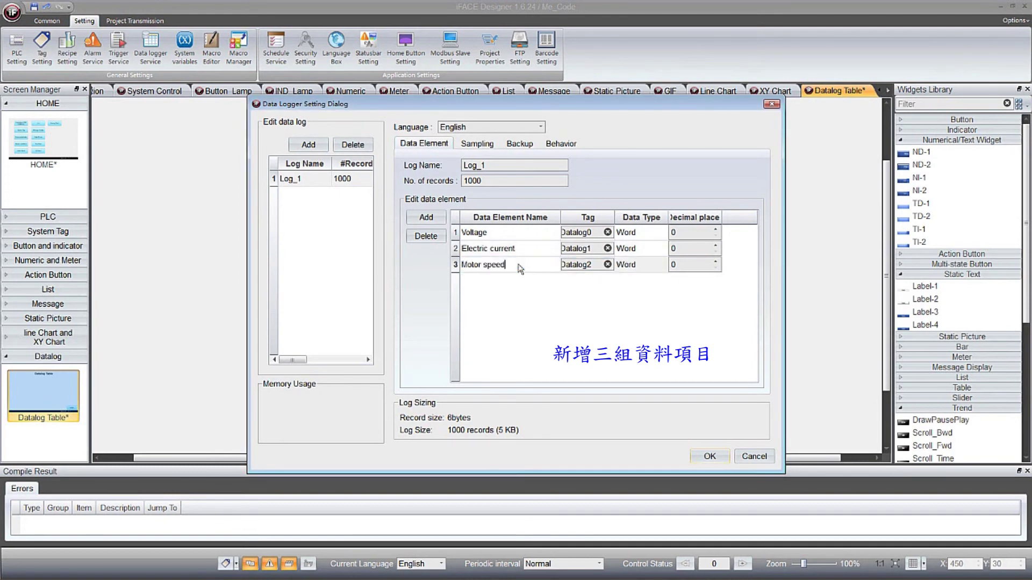
Step: Set the log's sampling method to intervals of 1 second and accept the data logger settings
click(495, 145)
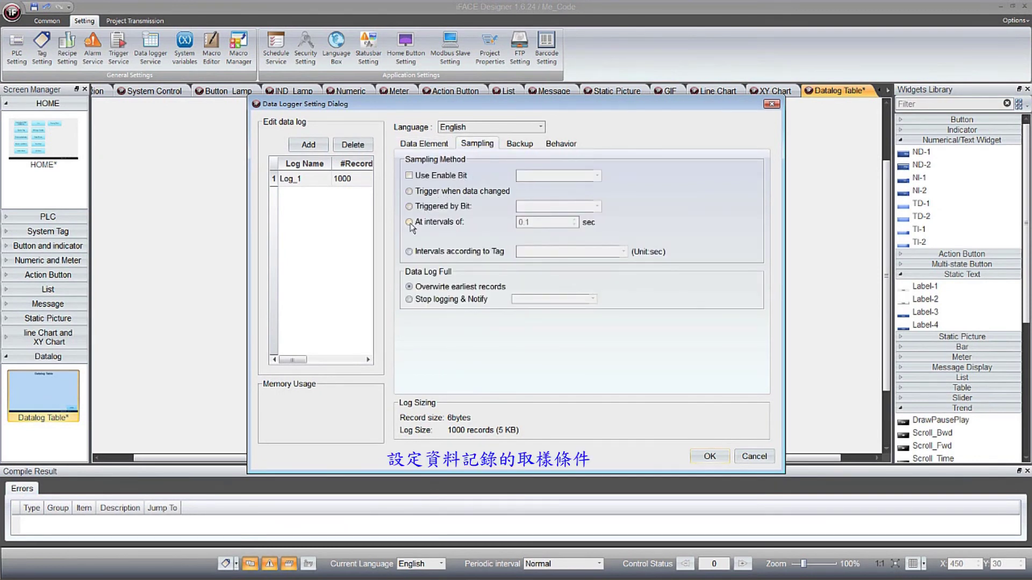
click(507, 223)
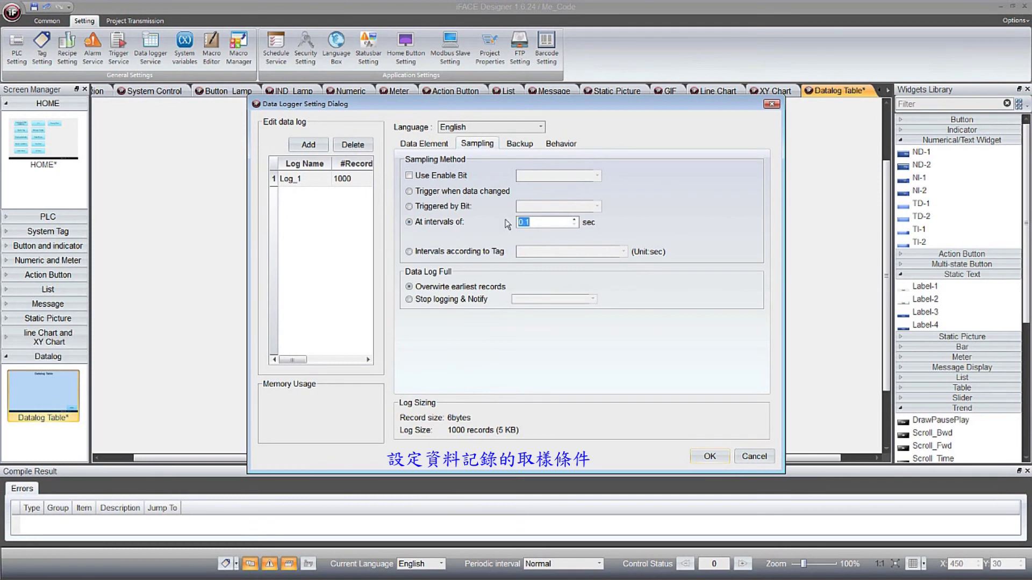
text(1)
click(729, 458)
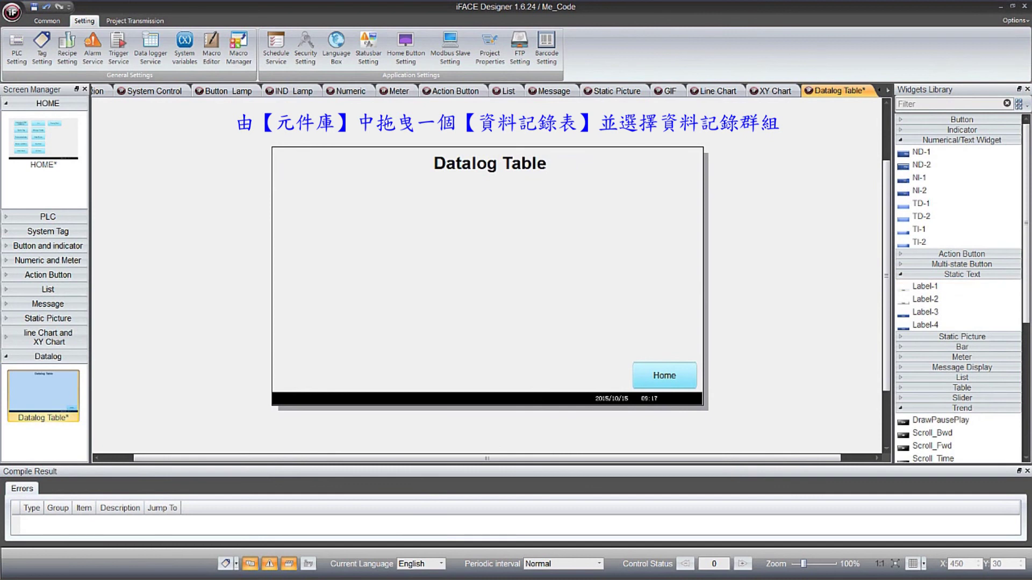
Step: Place a Datalog_TBL widget on the Datalog Table screen below the title at about X 10, Y 70
click(927, 386)
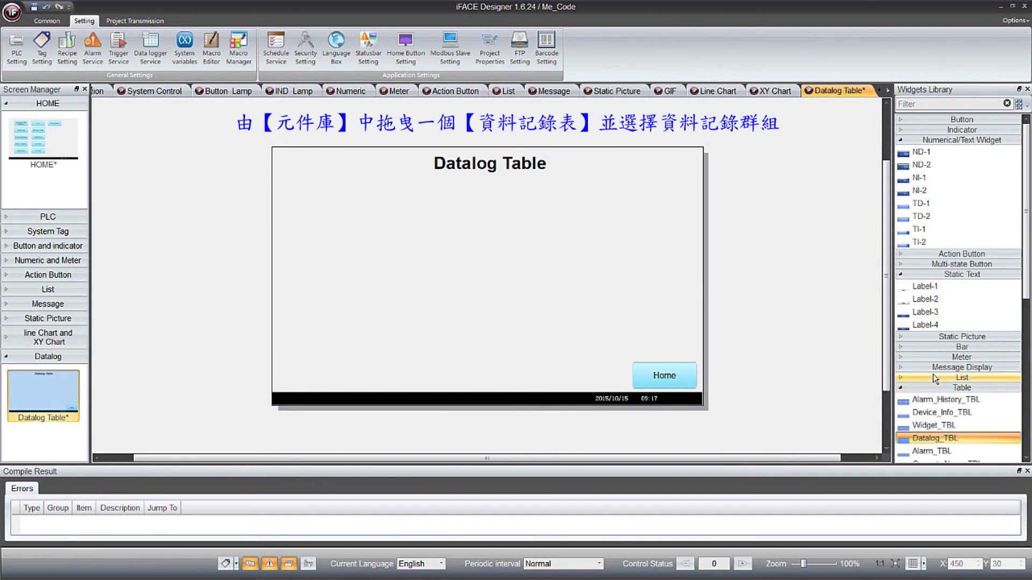
scroll(934, 379, down, 3)
drag(937, 343, 279, 186)
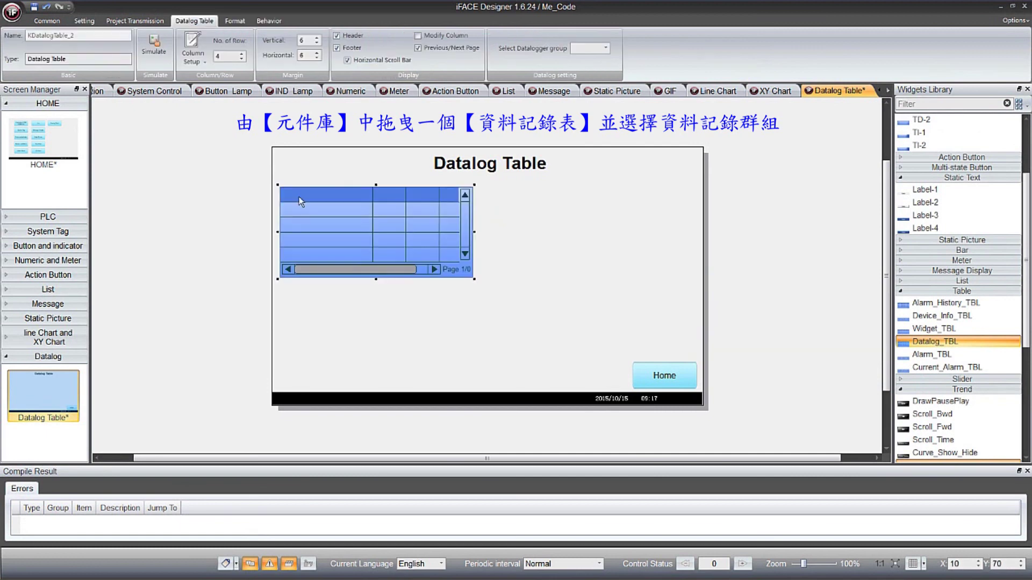
Step: Link the datalog table to the Log_1 datalogger group and widen it toward the screen's right side
click(606, 48)
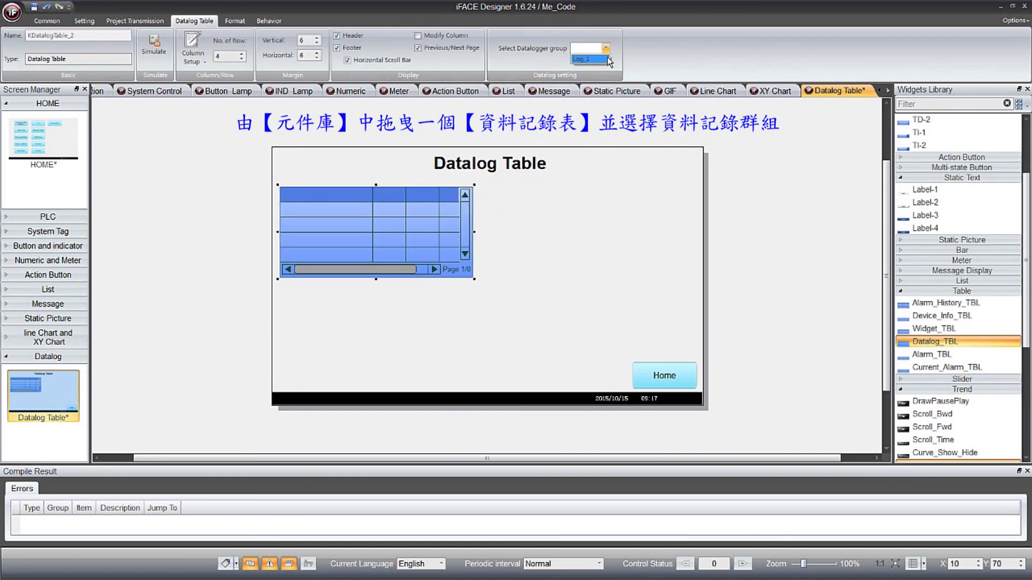
click(608, 57)
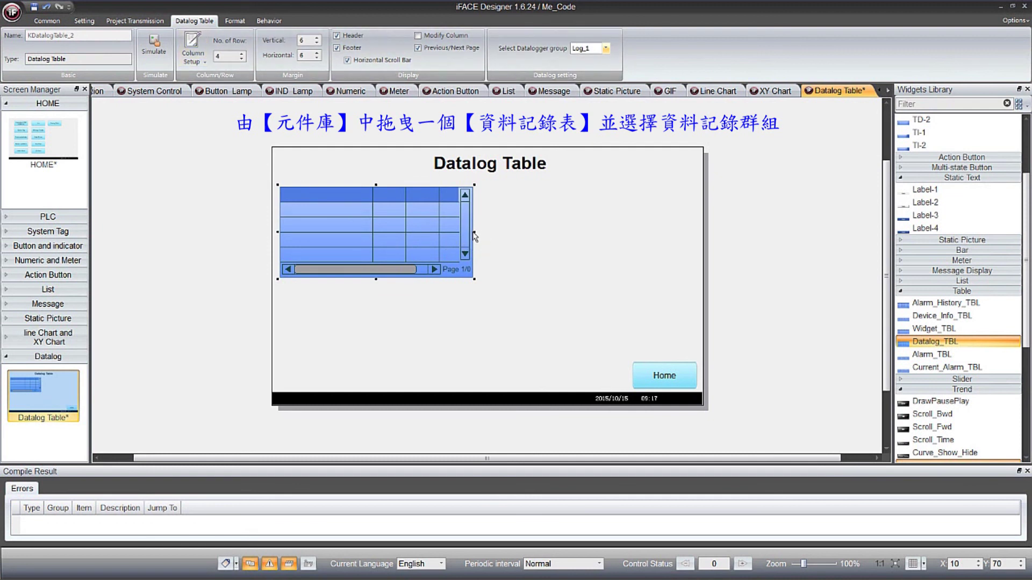
drag(475, 232, 605, 245)
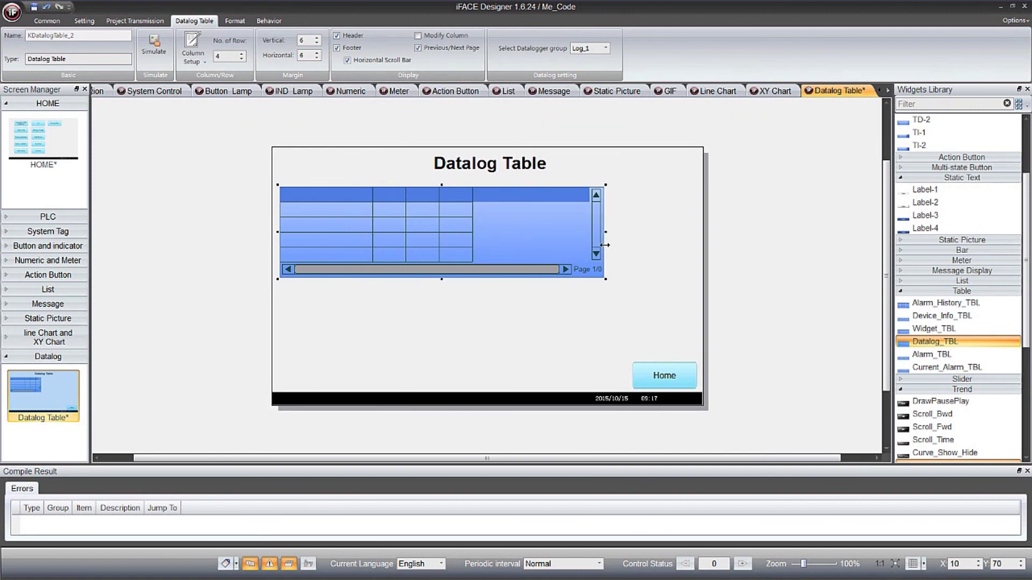